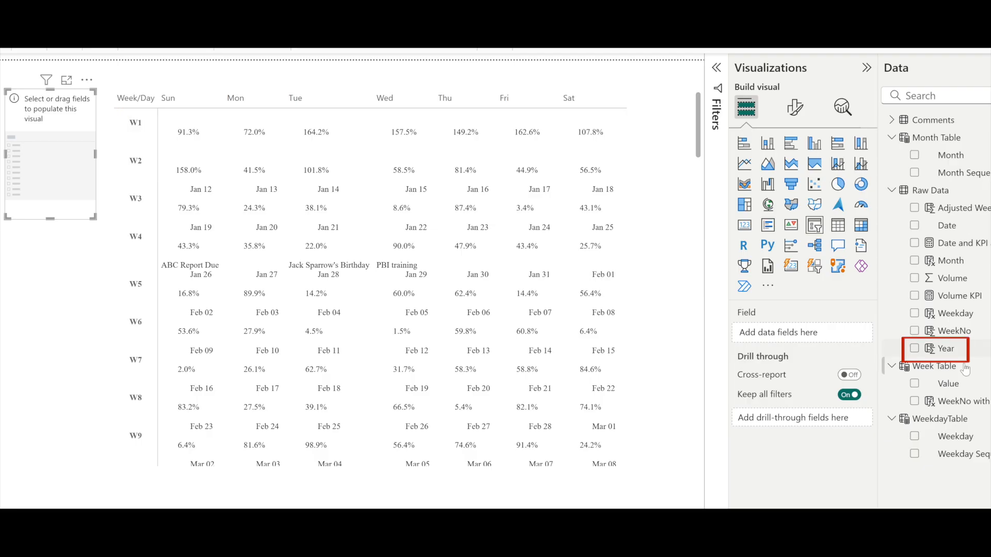
Step: Populate the empty slicer with the Year field from Raw Data and set its style to Vertical list
left_click_drag(948, 349, 817, 333)
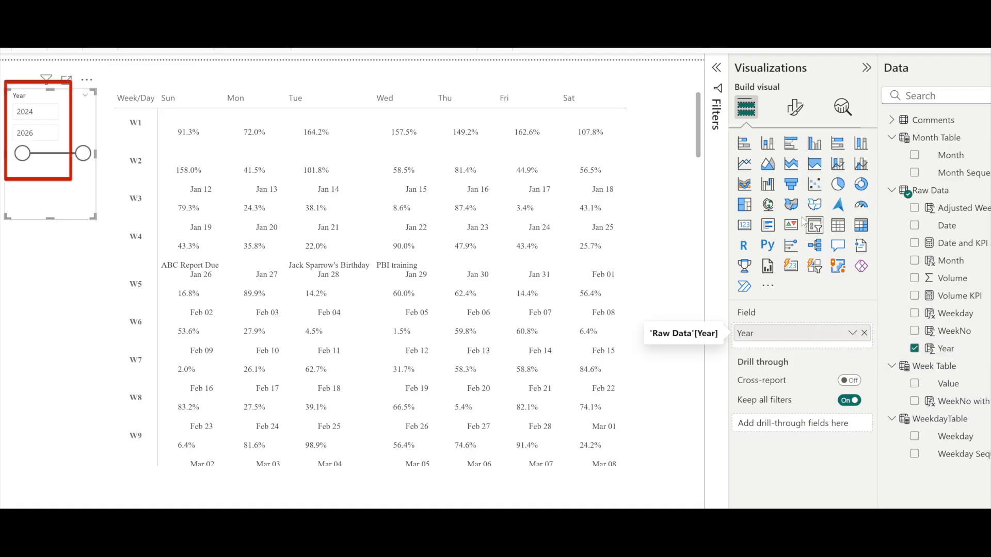
left_click(795, 110)
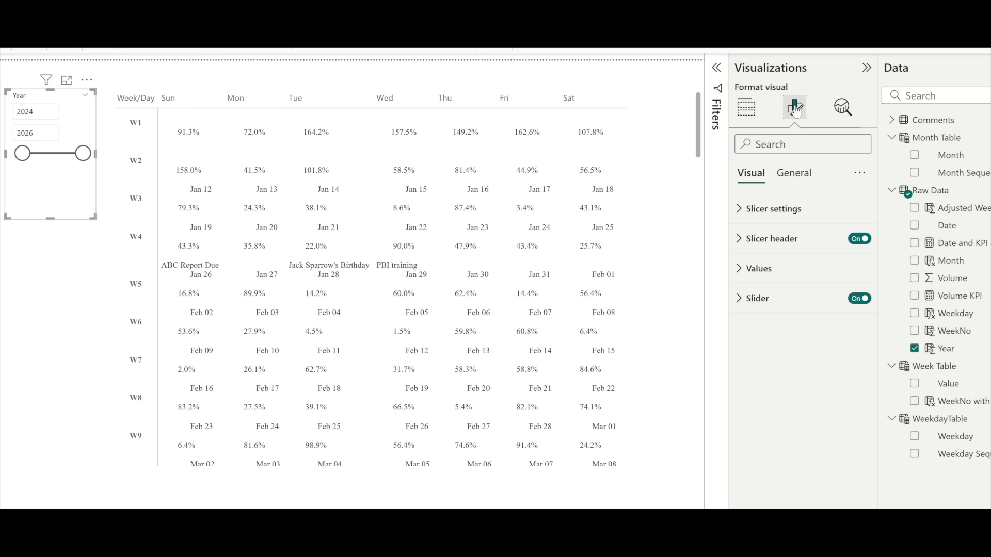
left_click(839, 211)
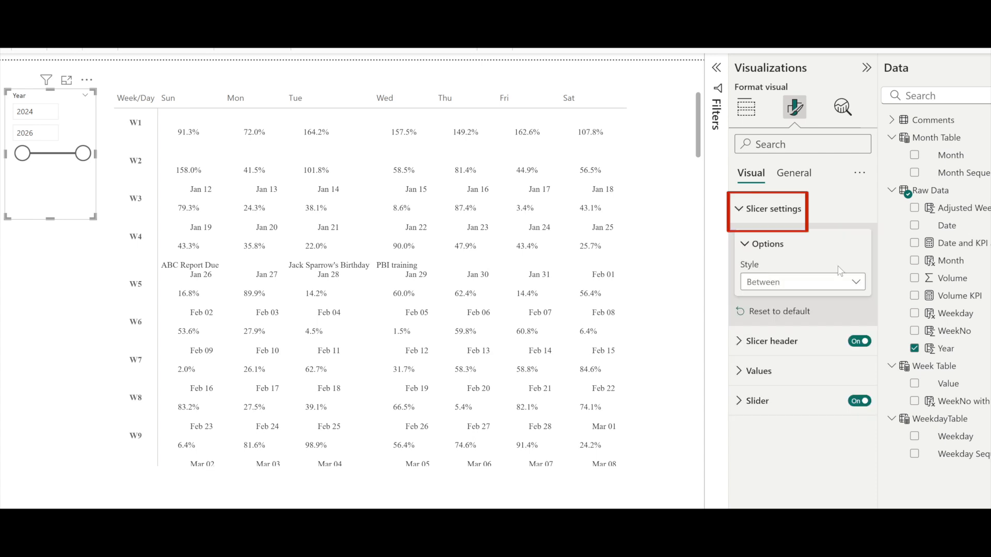
left_click(840, 282)
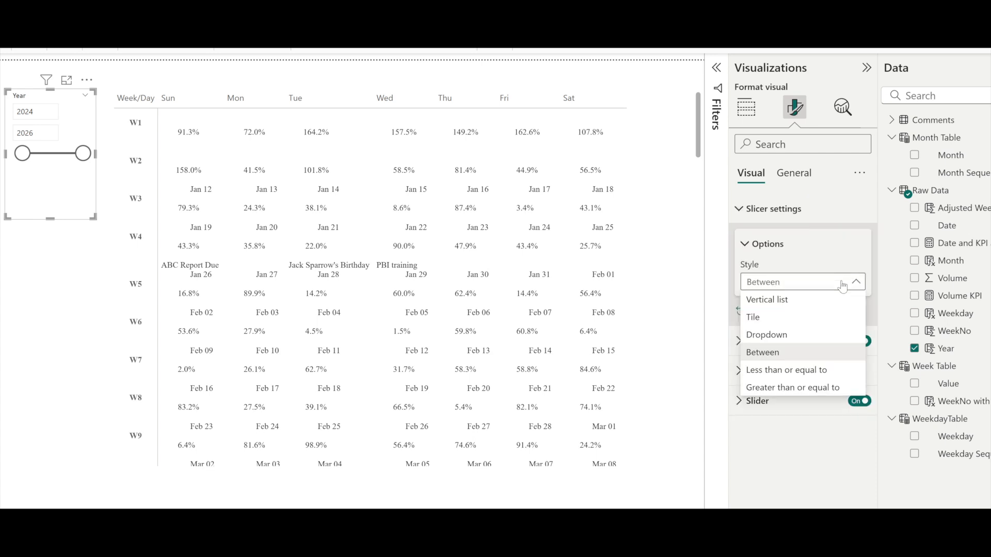
left_click(824, 301)
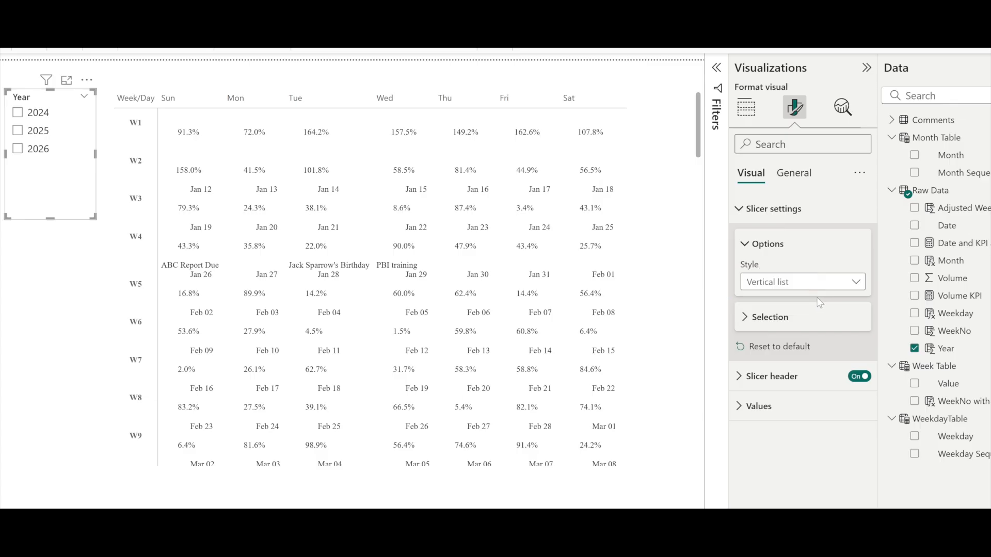
Step: Enable single select for the Year slicer and filter the report to 2025
left_click(810, 321)
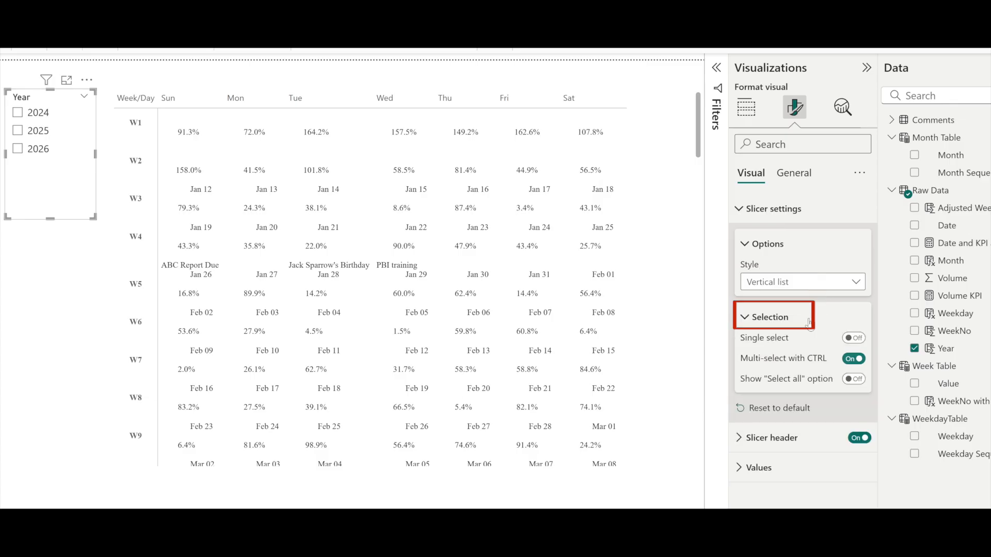
left_click(855, 339)
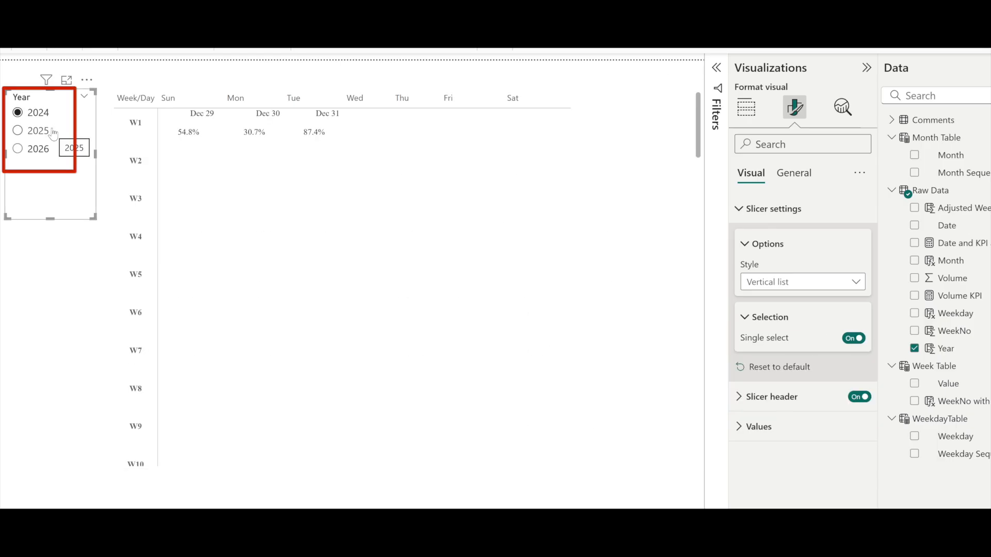
left_click(19, 131)
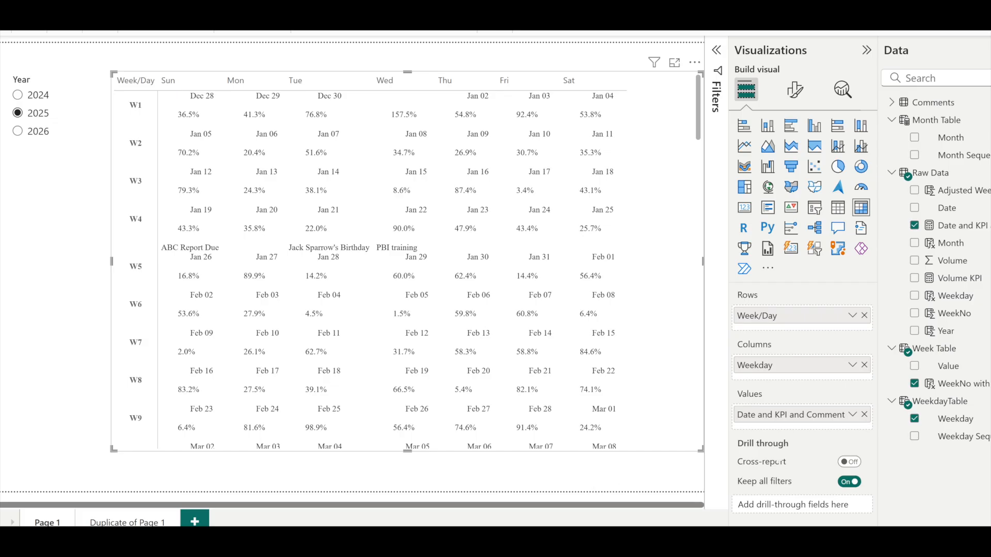
Step: Open the background color conditional formatting for the matrix's Date and KPI and Comment values
left_click(852, 416)
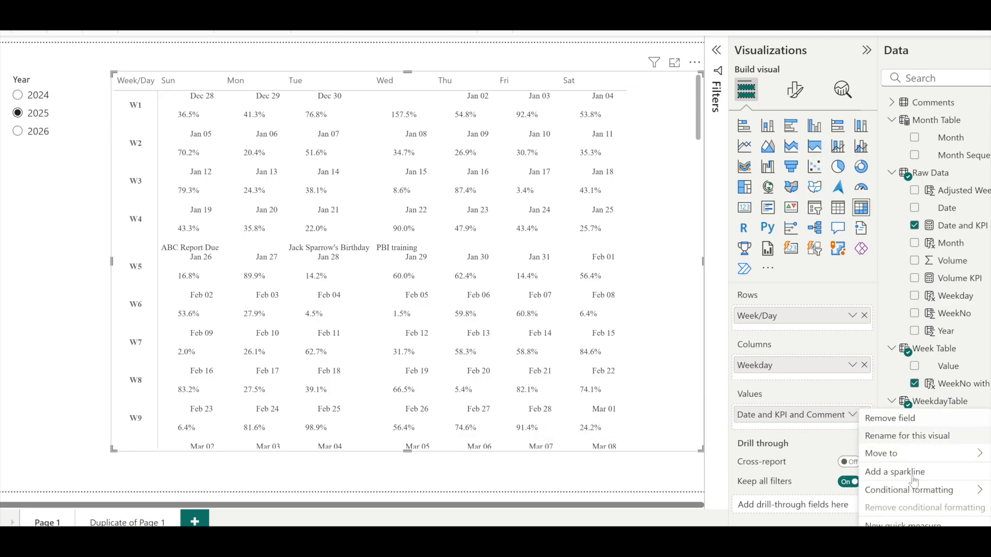
mouse_move(923, 497)
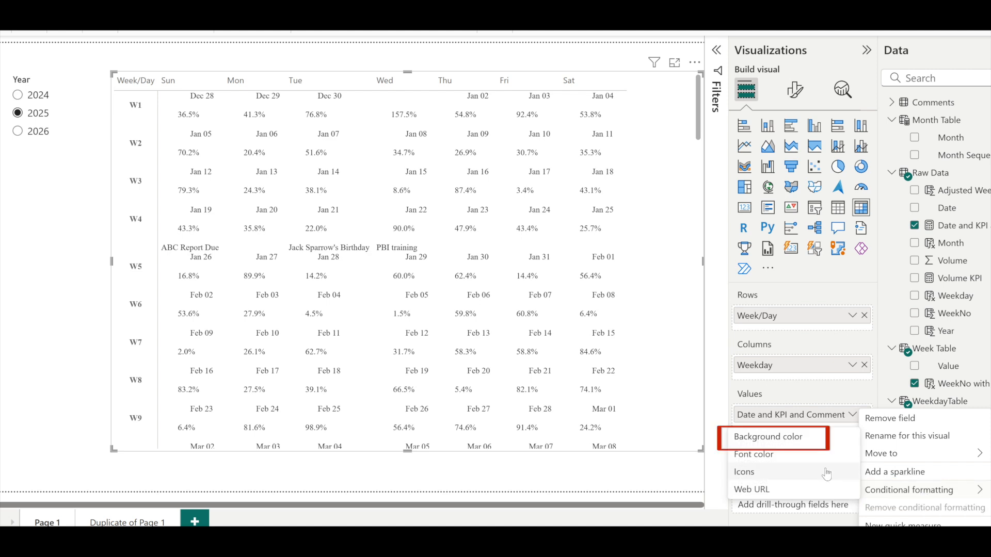
left_click(819, 443)
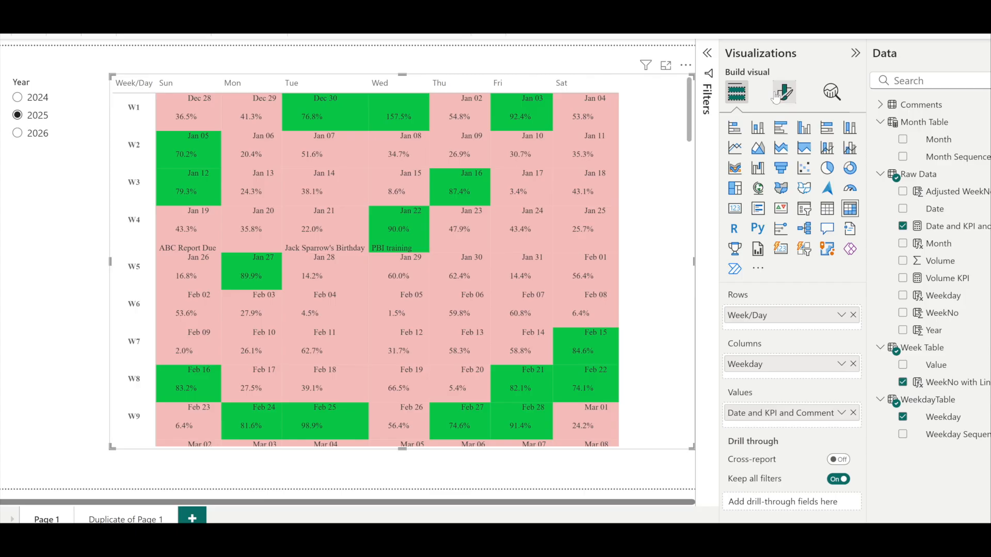
Step: Format the matrix's row headers with the recently used dark blue background and white text
left_click(776, 97)
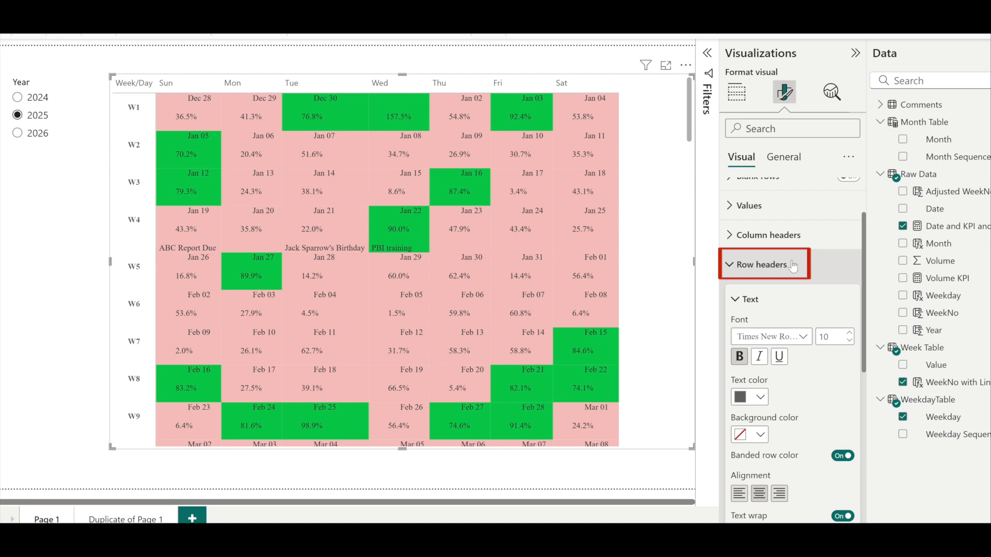
left_click(758, 437)
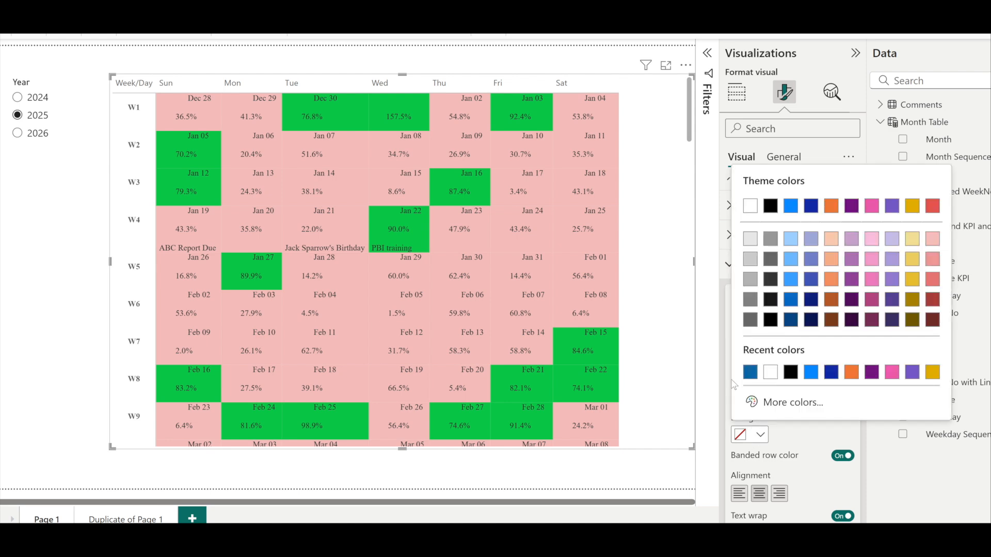
left_click(750, 372)
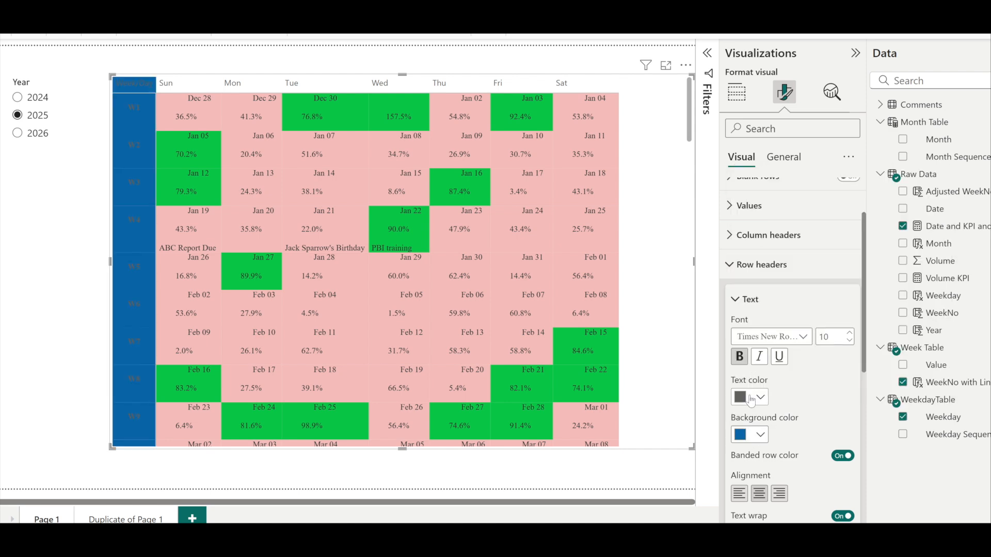
left_click(751, 398)
left_click(771, 336)
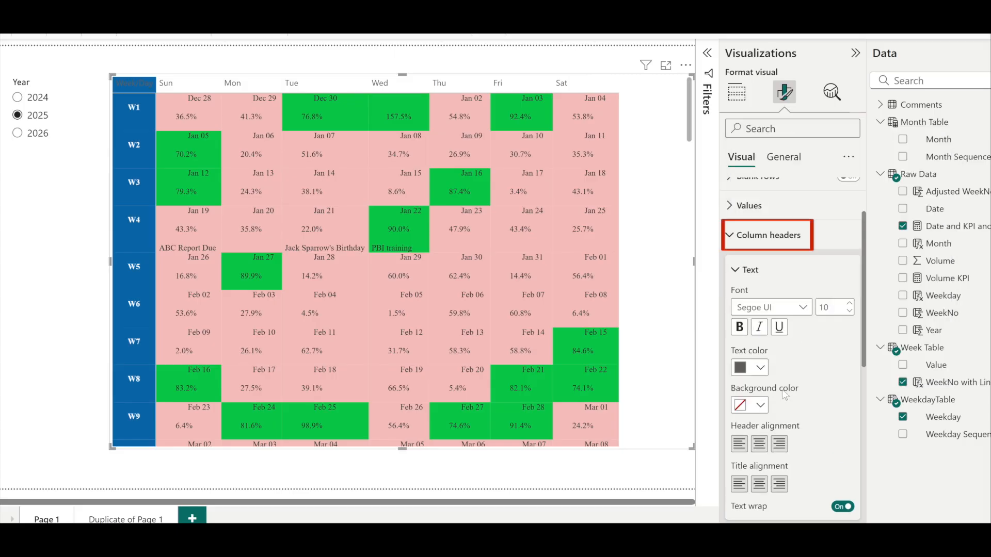
Step: Set the matrix's column header font to Times New Roman and make it bold
left_click(791, 308)
left_click(790, 293)
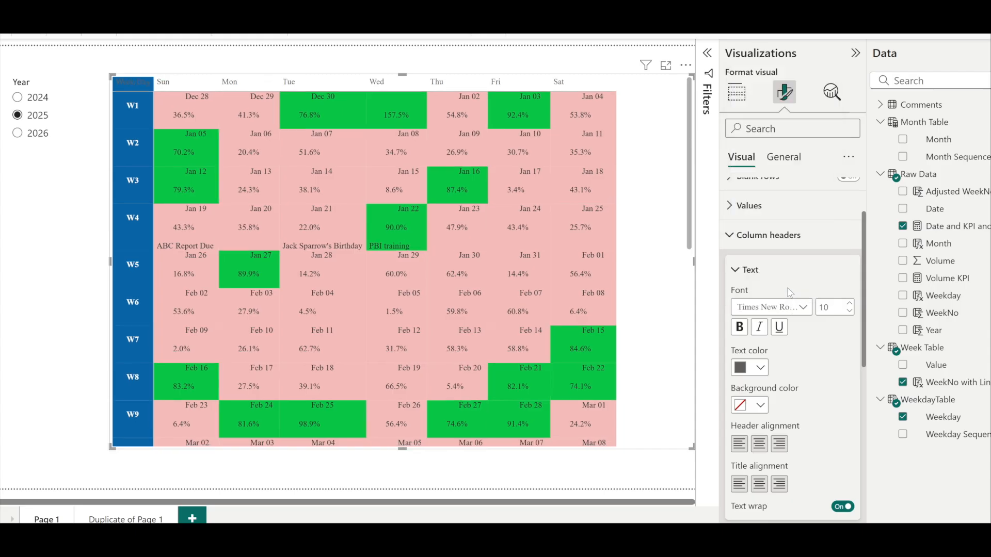
left_click(740, 327)
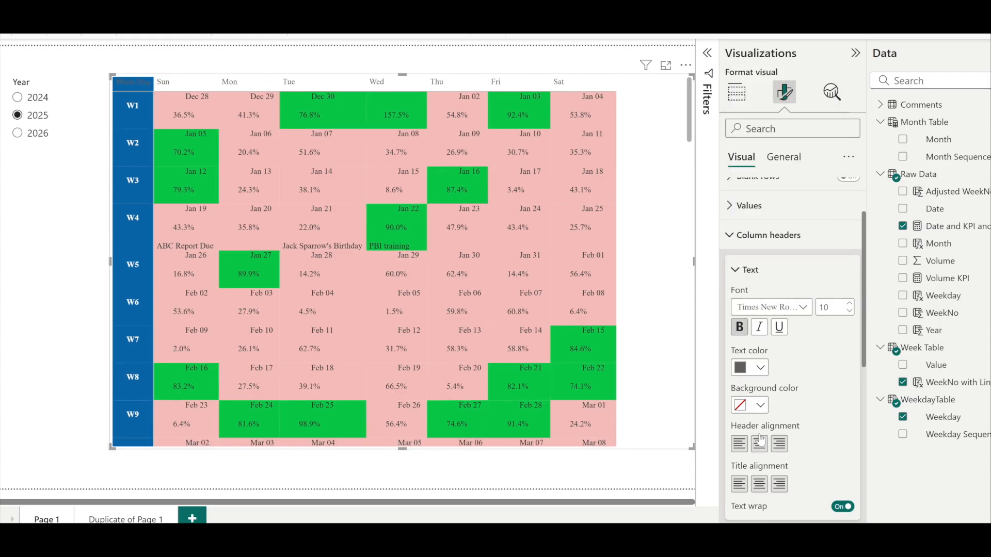
Step: Give the column headers the same dark blue background and white text as the row headers
left_click(750, 408)
left_click(772, 347)
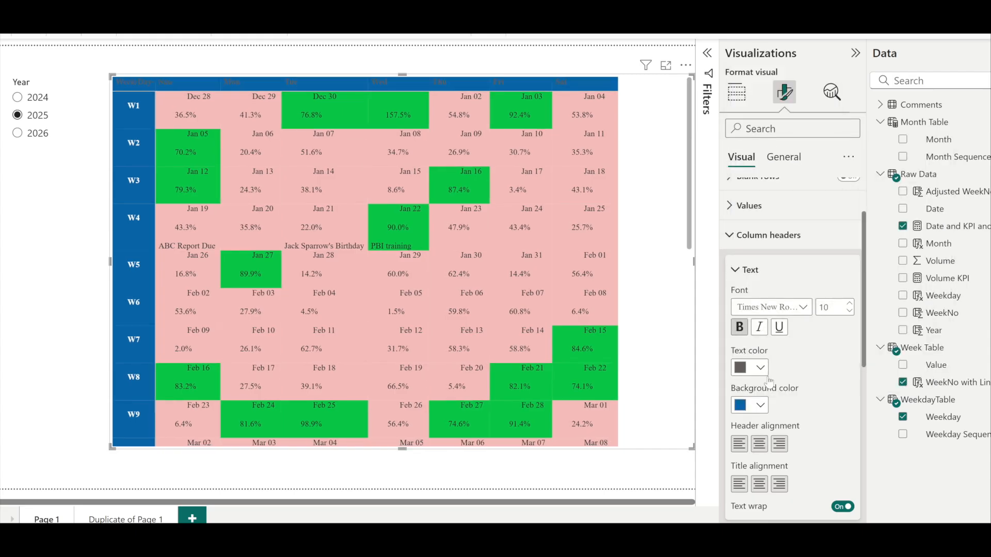
left_click(756, 367)
left_click(772, 312)
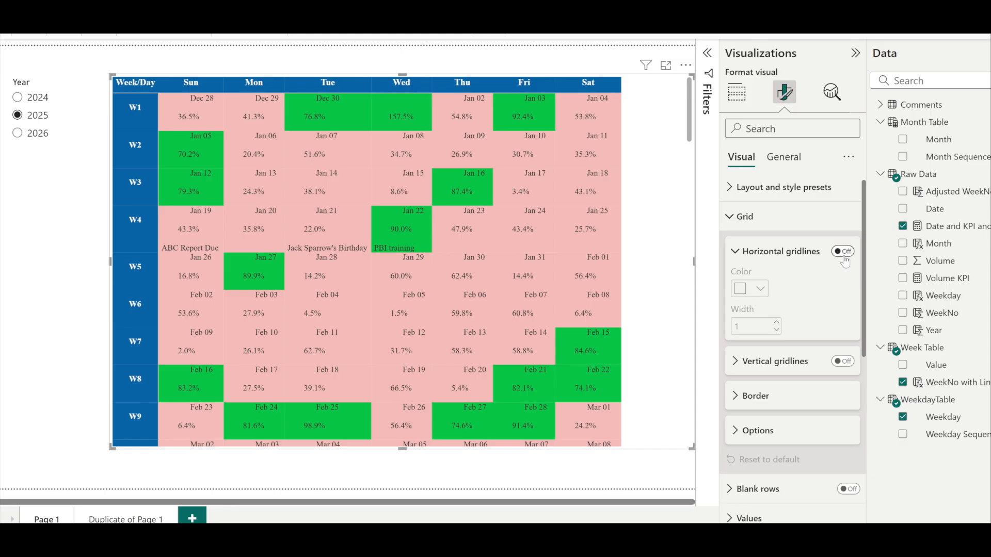
Step: Turn on the matrix's horizontal and vertical gridlines
left_click(847, 252)
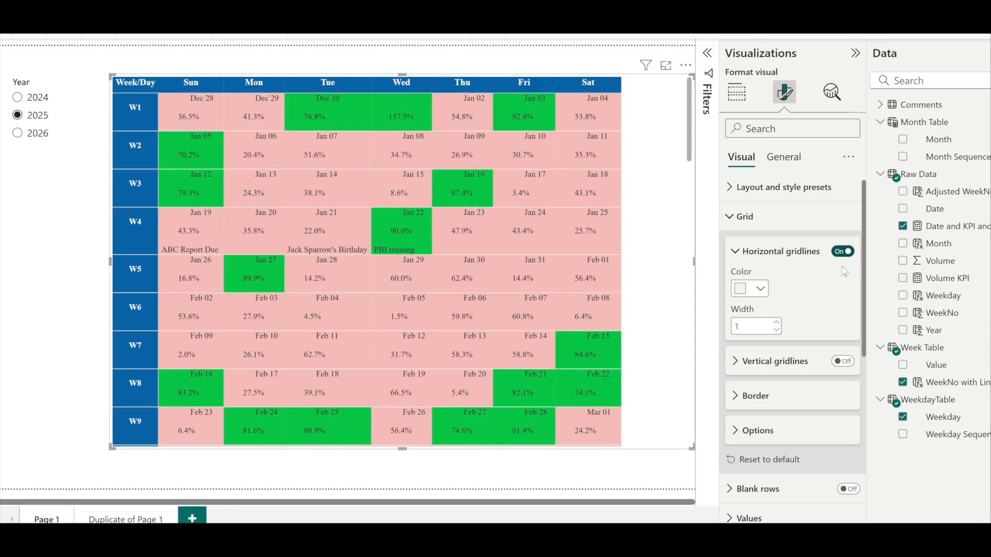
left_click(843, 362)
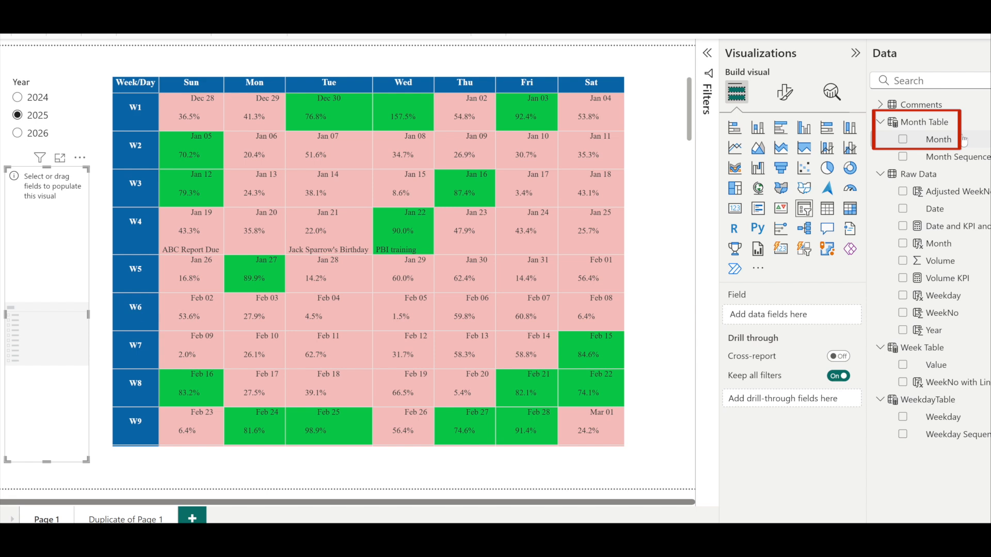
Step: Populate the new slicer with the Month field from Month Table and try filtering by Mar and Apr
mouse_move(937, 140)
left_mouse_down()
mouse_move(800, 333)
mouse_move(793, 317)
left_mouse_up()
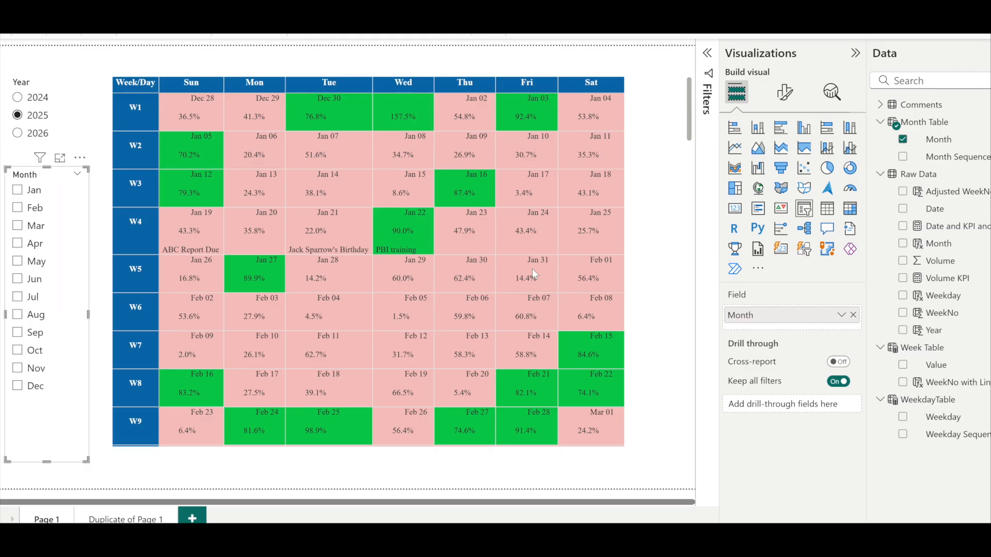
left_click(42, 227)
left_click(43, 247)
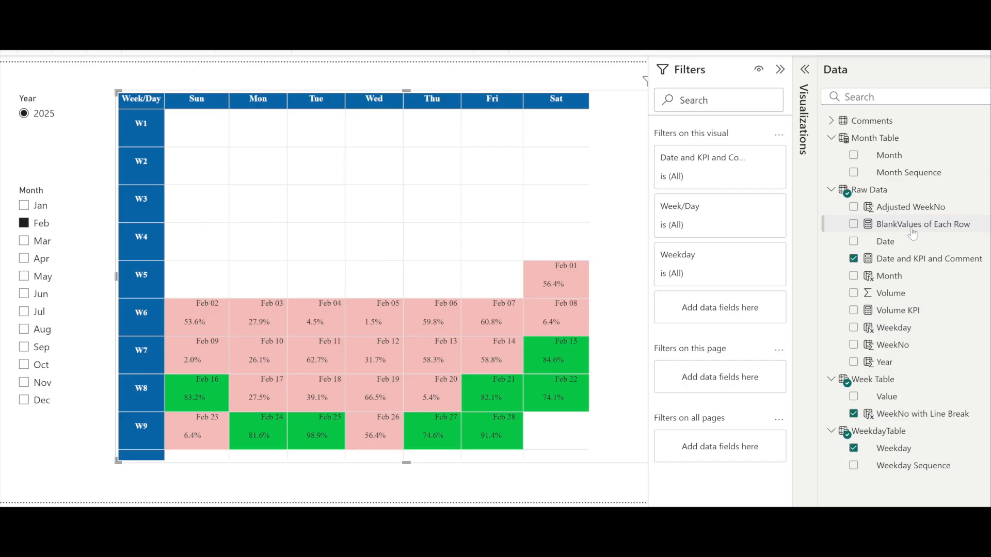
Step: Add BlankValues of Each Row as a visual-level filter on the matrix, showing only items whose value is "keep"
left_click_drag(913, 233, 761, 323)
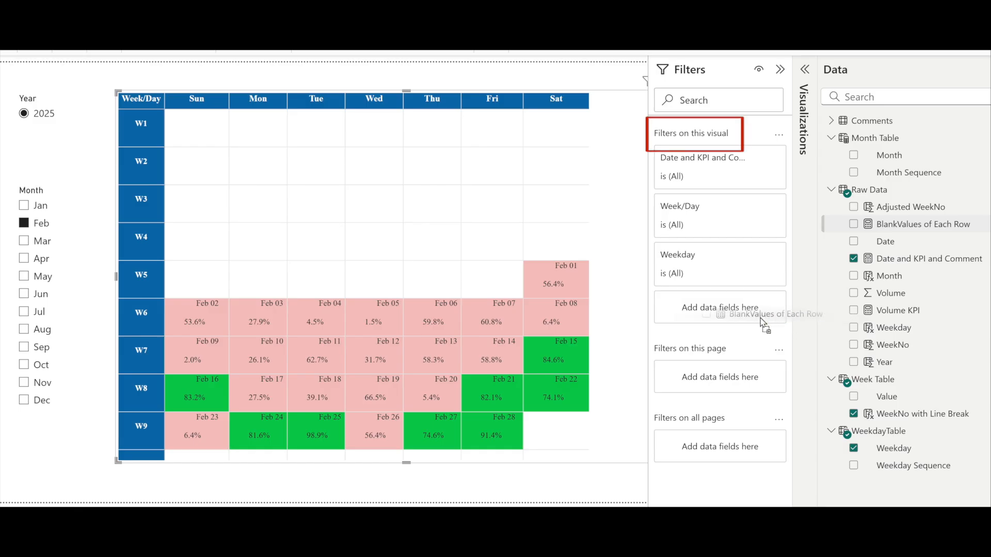
left_click_drag(762, 323, 745, 323)
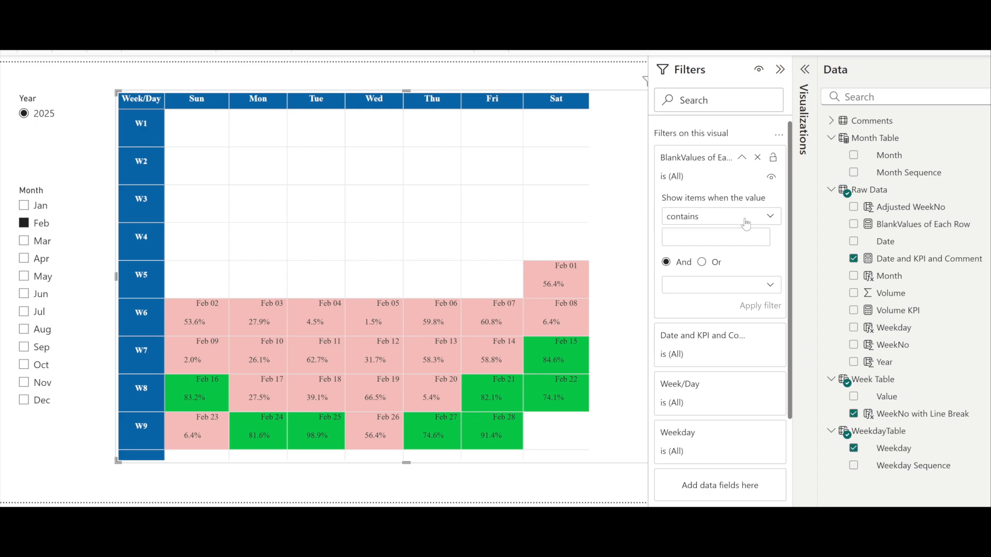
left_click(746, 223)
left_click(723, 309)
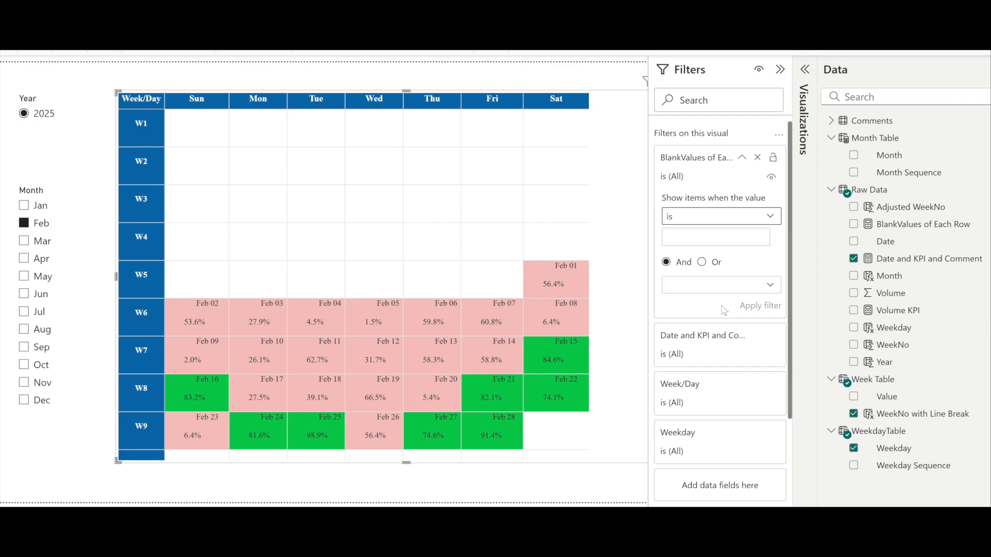
left_click(704, 240)
type("keep")
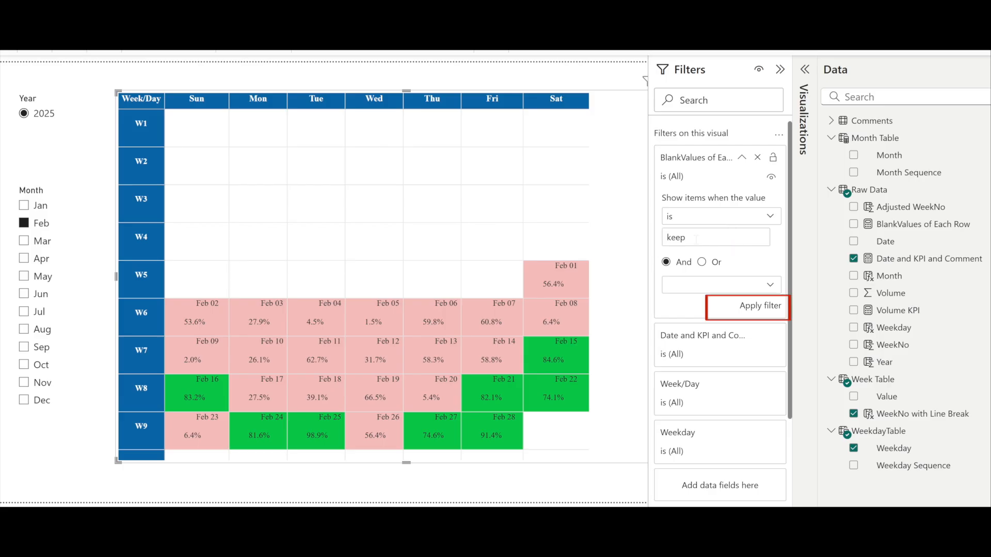
left_click(750, 307)
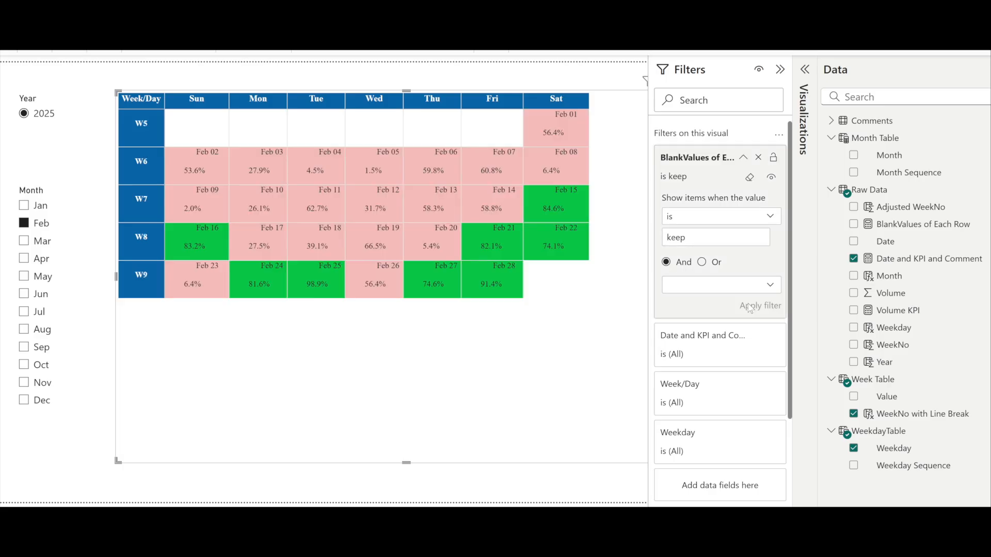
Step: Switch the Month slicer through Mar, Apr, May and Jun to check the filtered calendar
left_click(41, 247)
left_click(42, 261)
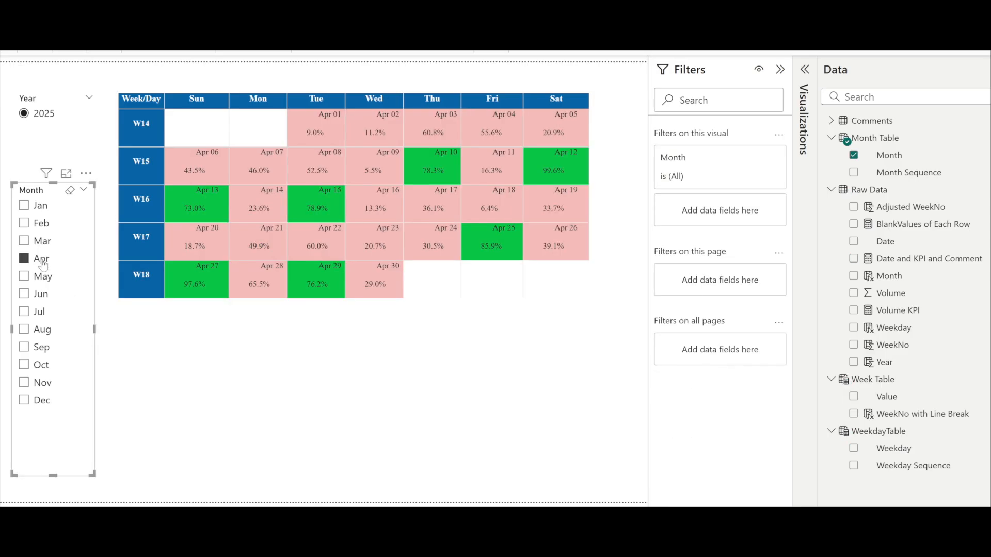
left_click(41, 278)
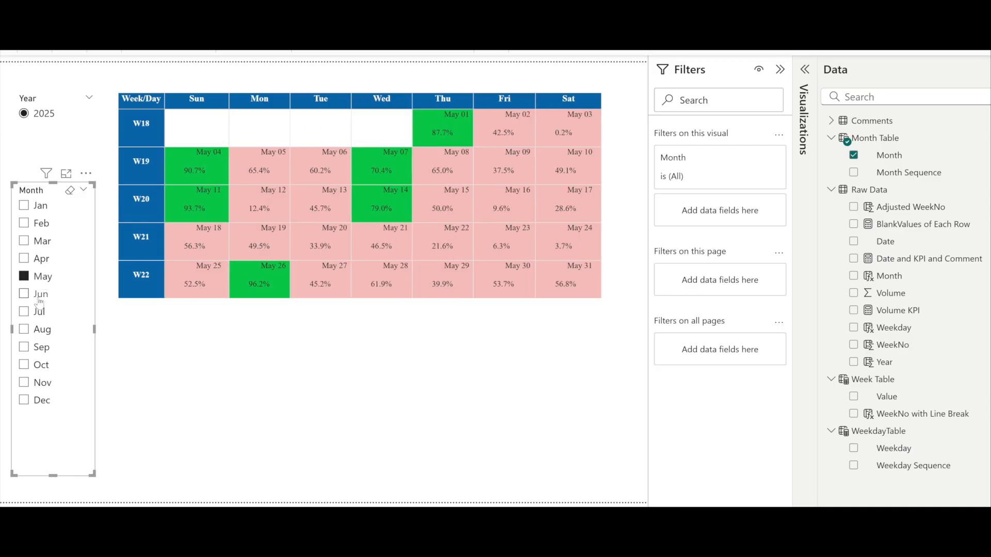
left_click(41, 295)
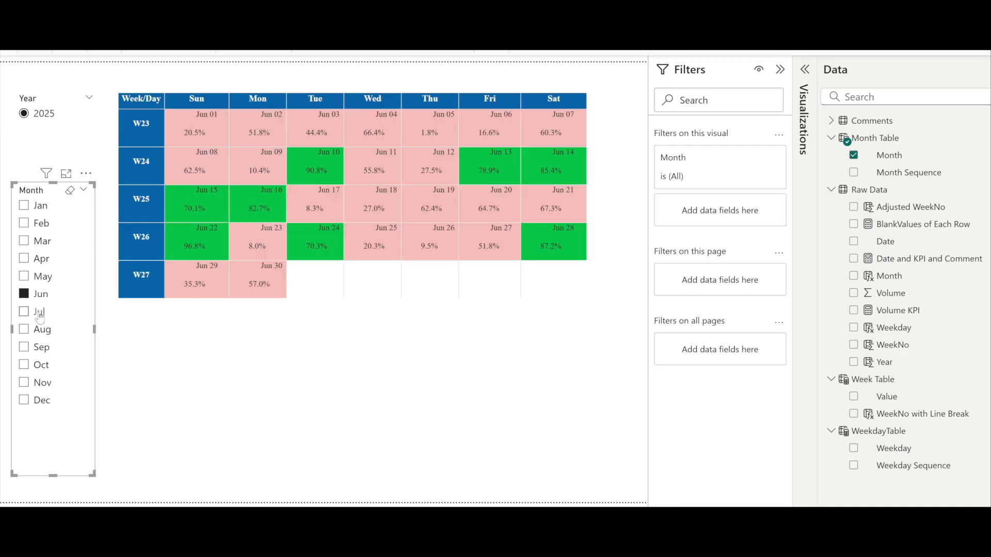
left_click(40, 311, "ctrl")
left_click(40, 311, "ctrl")
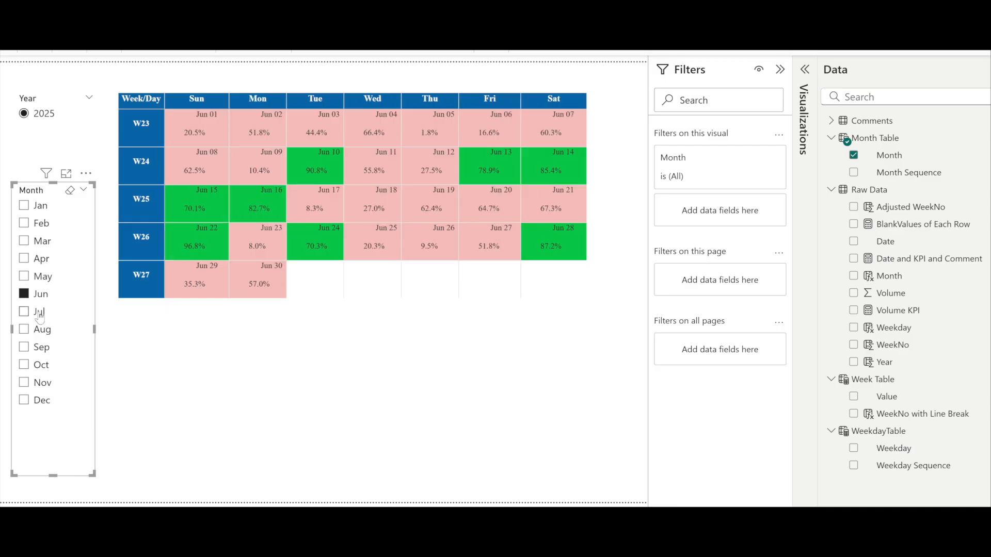